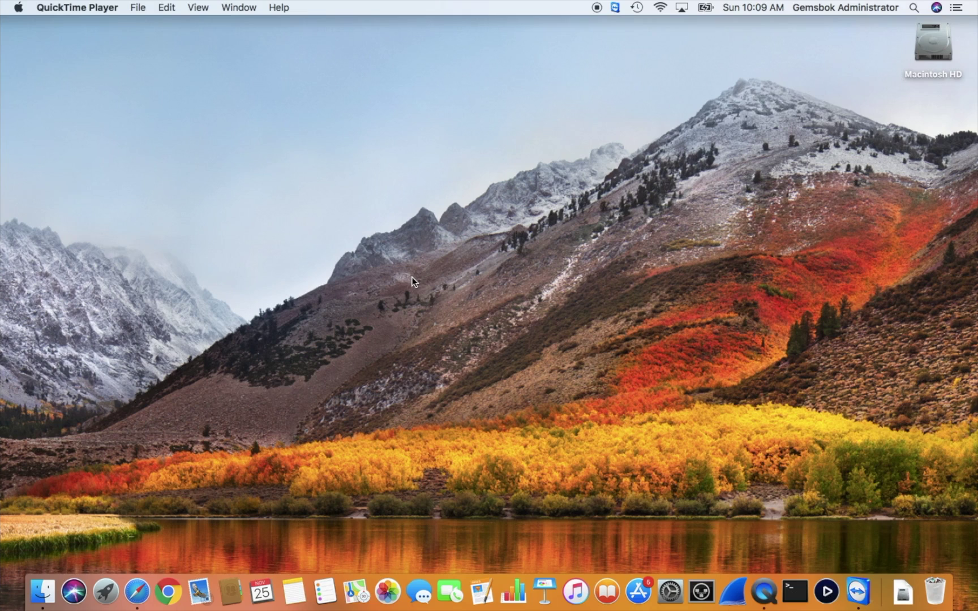
# Step: Launch Safari from the Dock
pyautogui.click(137, 579)
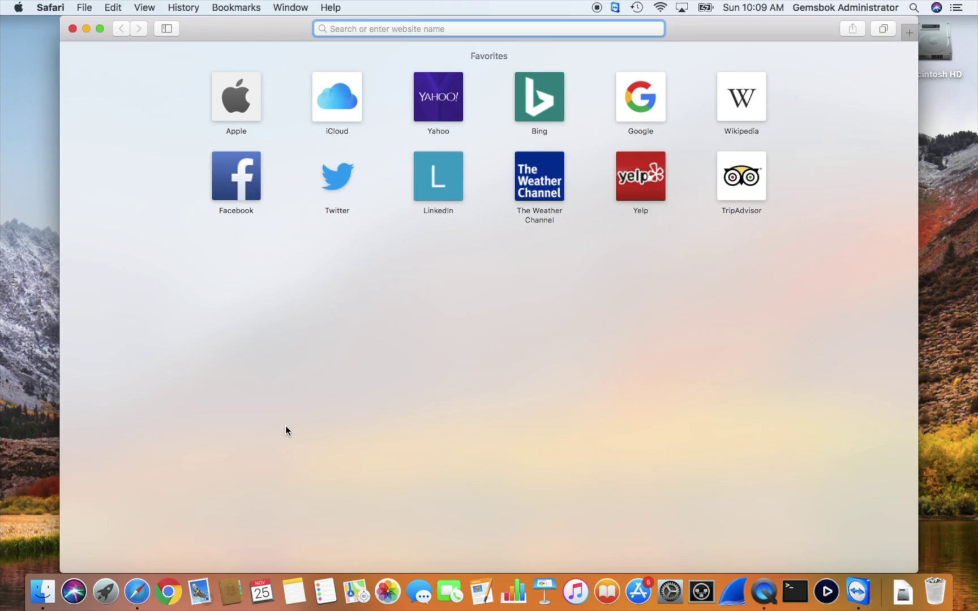
# Step: Search for 'fortnite launcher' from the Safari address bar
pyautogui.write('fort')
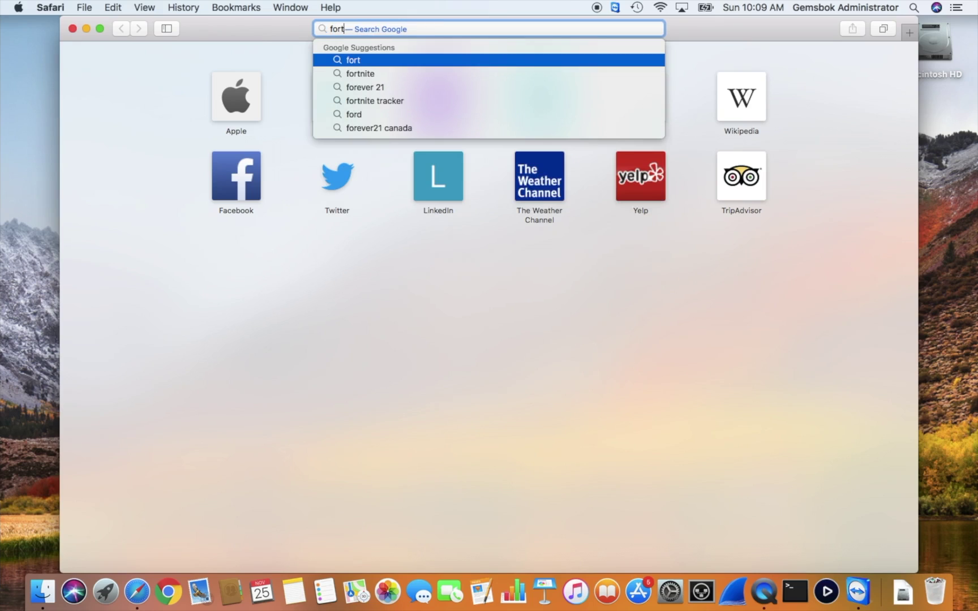
pyautogui.write('nite launcher')
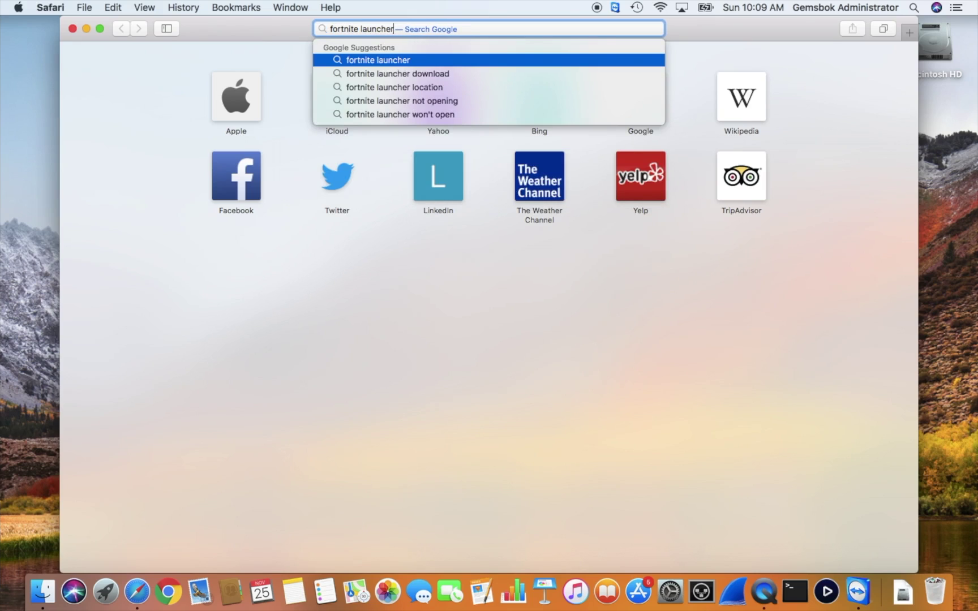
pyautogui.press('Escape')
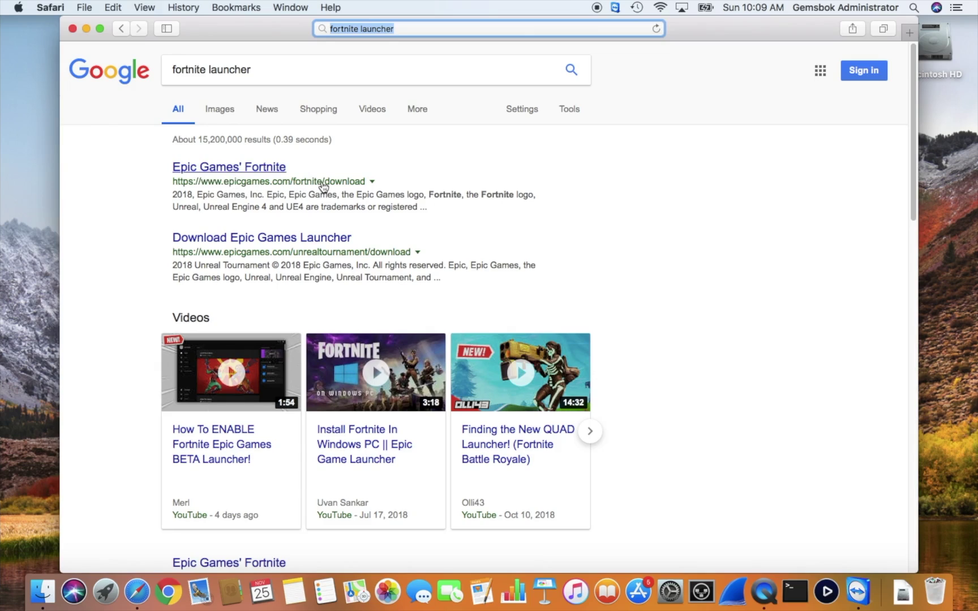
# Step: Open the Epic Games Fortnite result so the Mac installer download starts
pyautogui.click(269, 166)
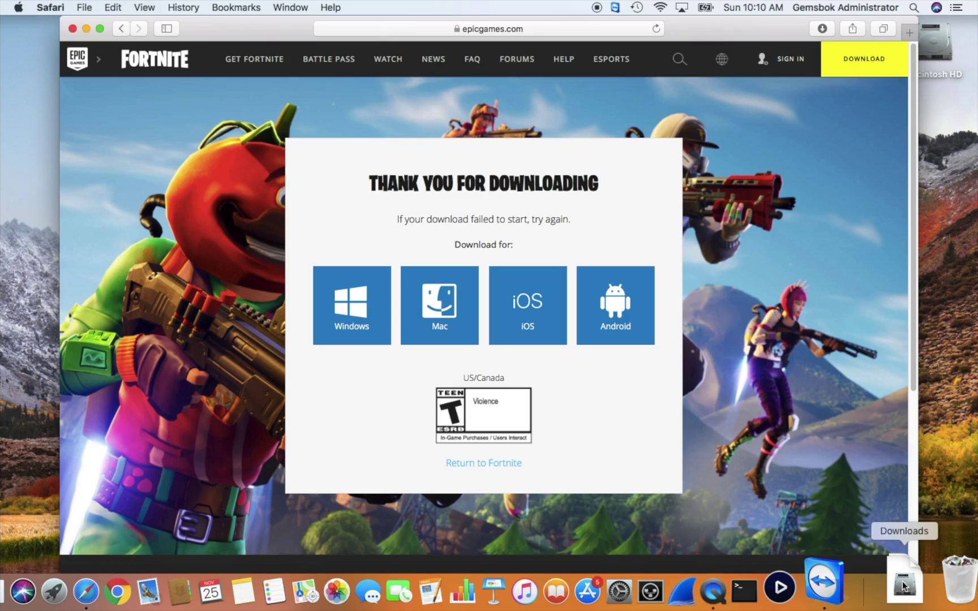
# Step: Quit Safari, open EpicInstaller-7.16.0-fortnite.dmg from Downloads, and copy Epic Games Launcher into Applications
pyautogui.click(61, 8)
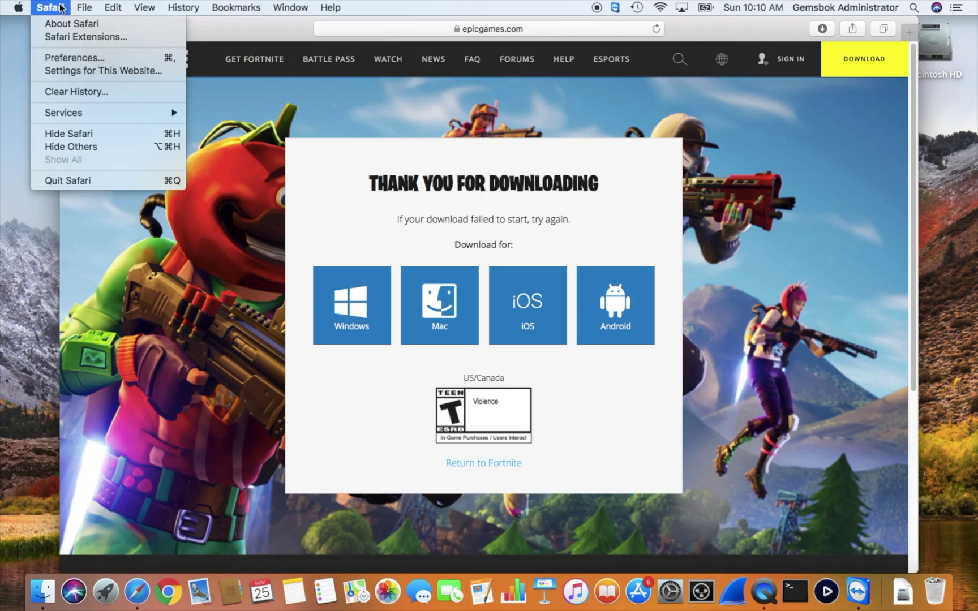
pyautogui.click(63, 181)
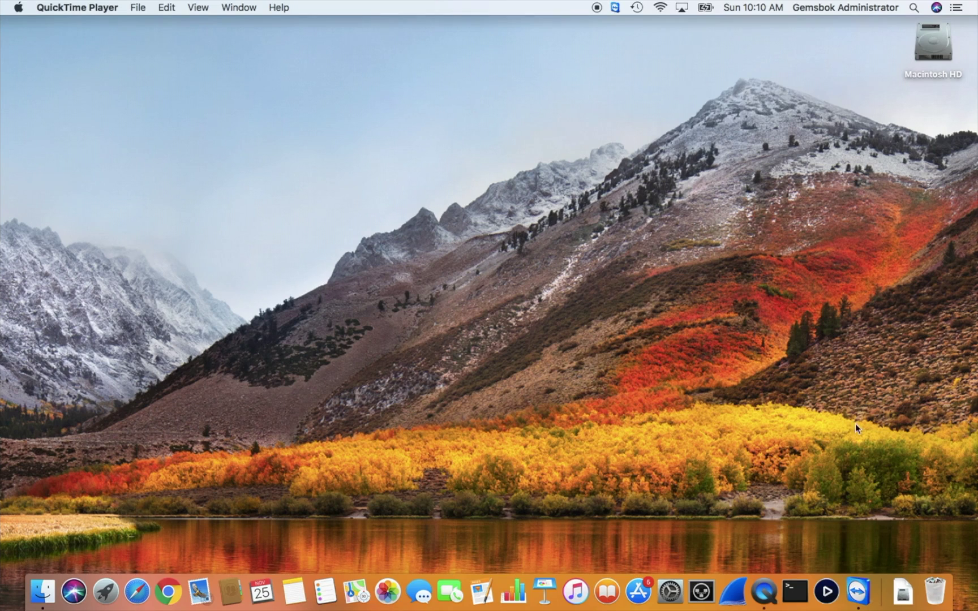
pyautogui.click(905, 588)
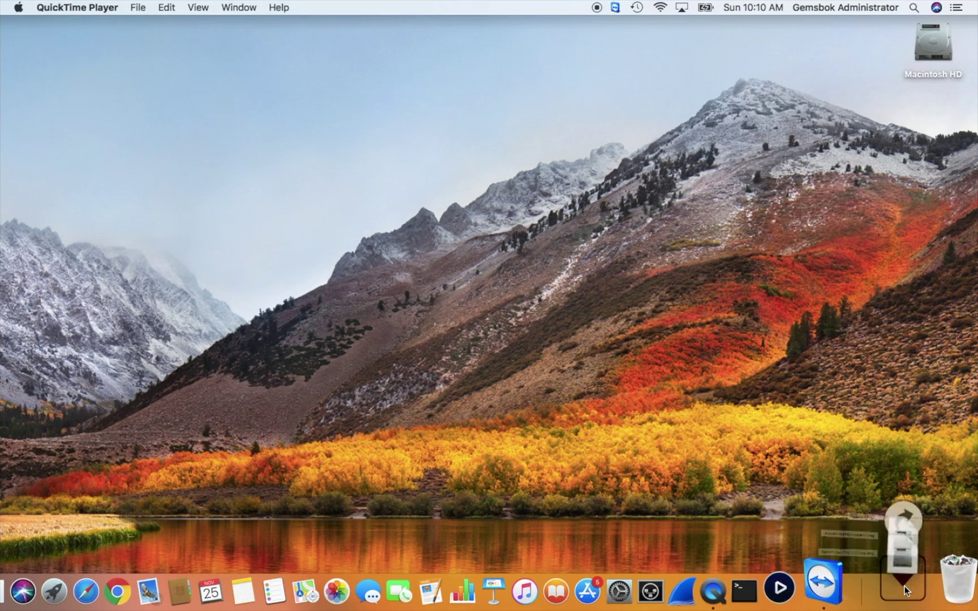
pyautogui.click(917, 518)
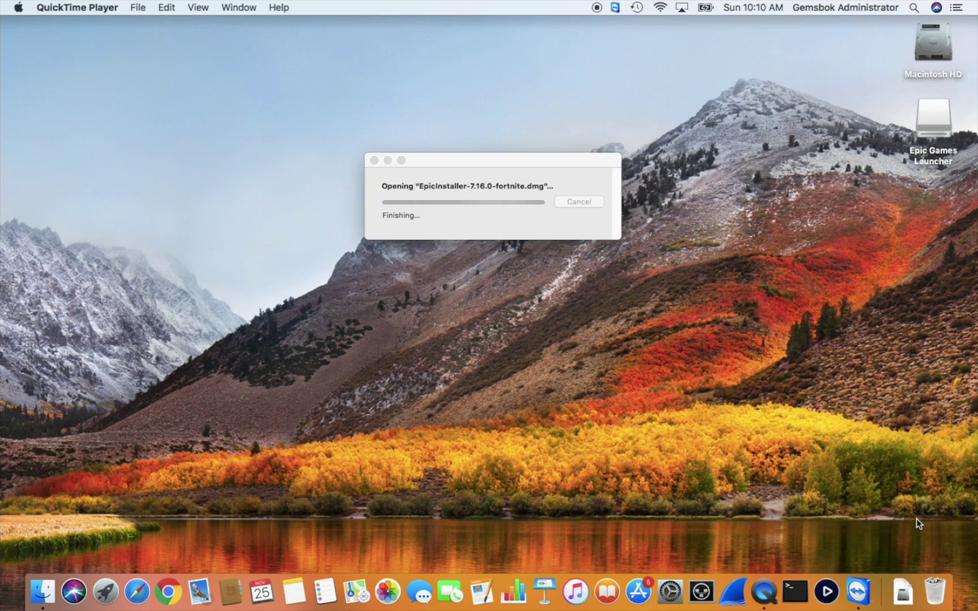
pyautogui.moveTo(285, 239); pyautogui.dragTo(458, 226)
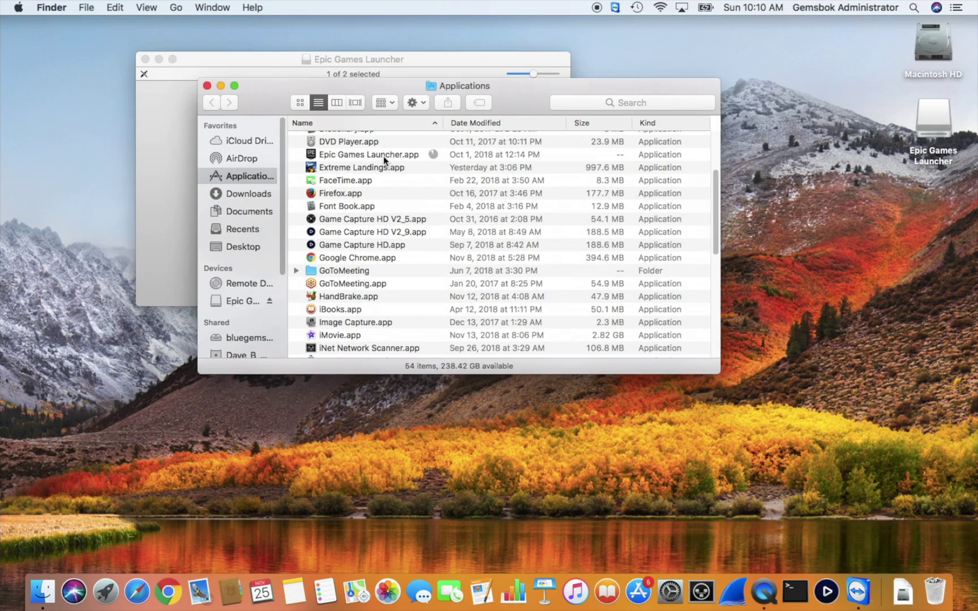
# Step: Launch Epic Games Launcher.app from Applications and approve the downloaded-from-internet warning
pyautogui.doubleClick(312, 154)
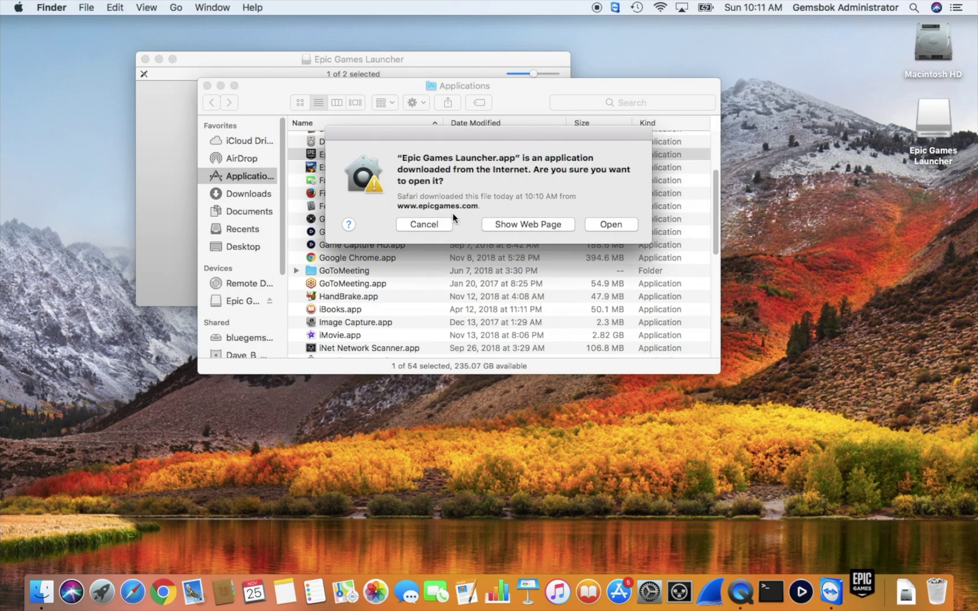
pyautogui.click(614, 225)
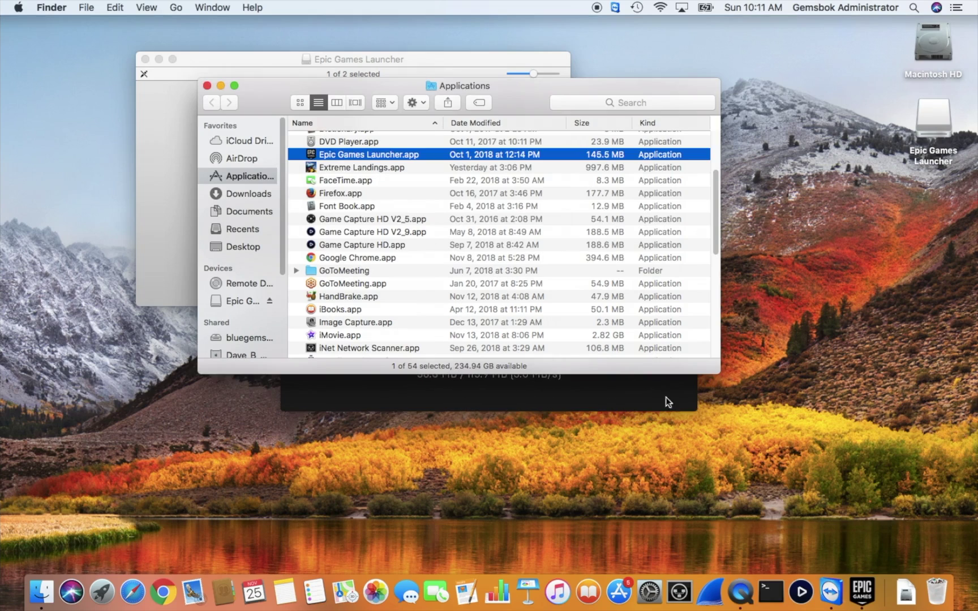
# Step: Close the Applications window, bring Epic Games Launcher forward, and choose the green Xbox sign-in
pyautogui.click(208, 86)
pyautogui.click(209, 86)
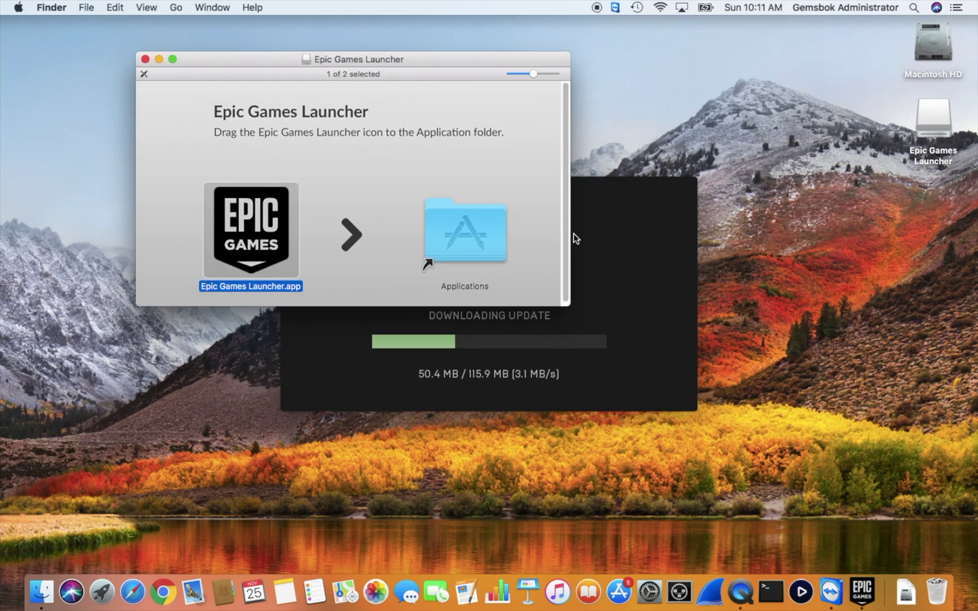
pyautogui.click(862, 588)
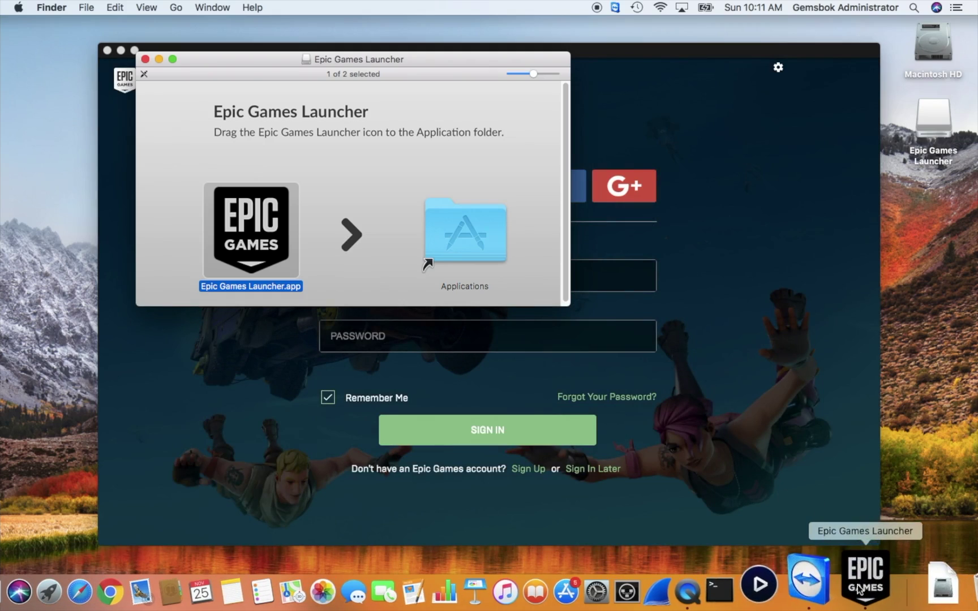
pyautogui.click(837, 447)
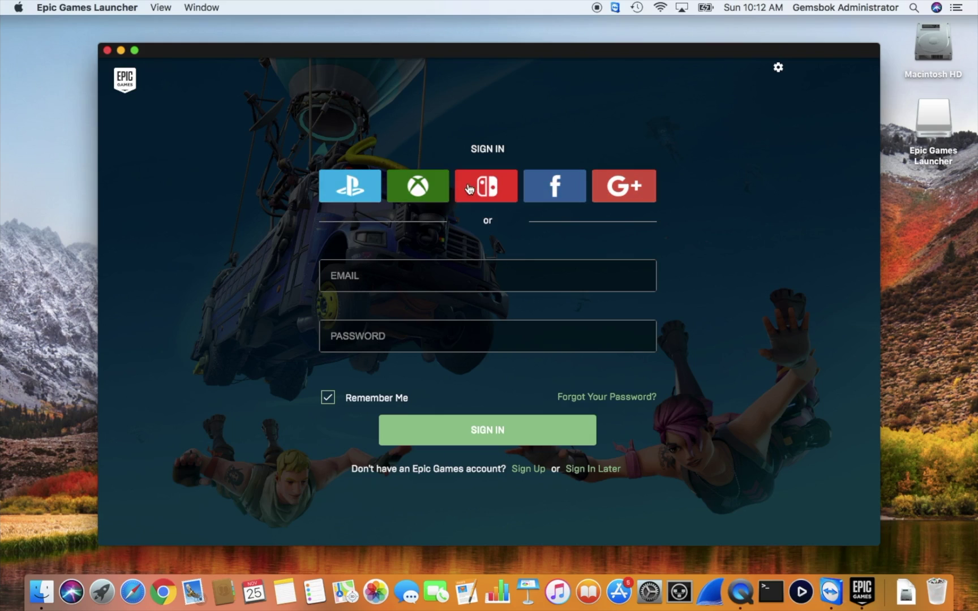
pyautogui.click(428, 191)
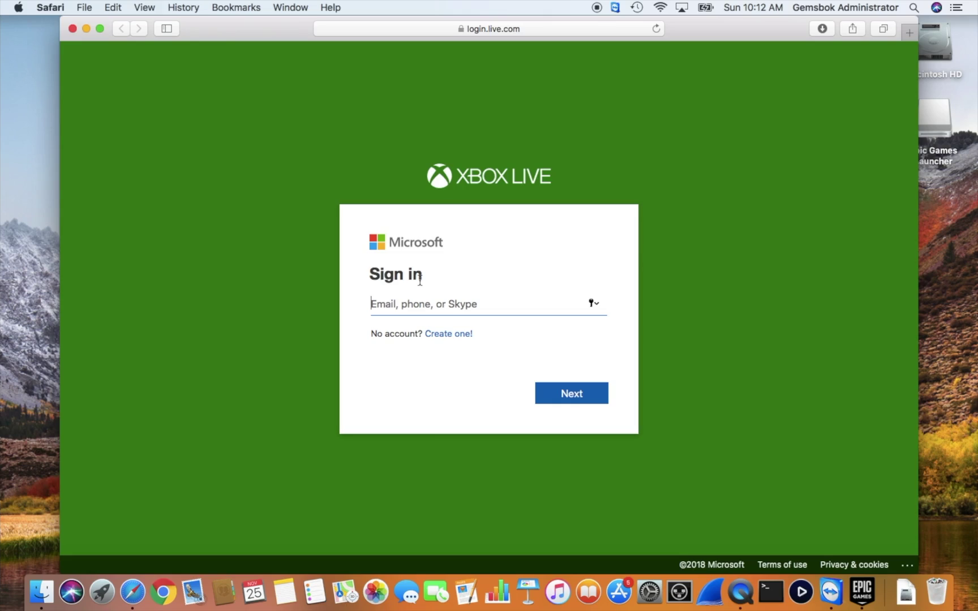
# Step: Enter the Microsoft account e-mail on login.live.com, then return to Epic Games Launcher
pyautogui.write('e')
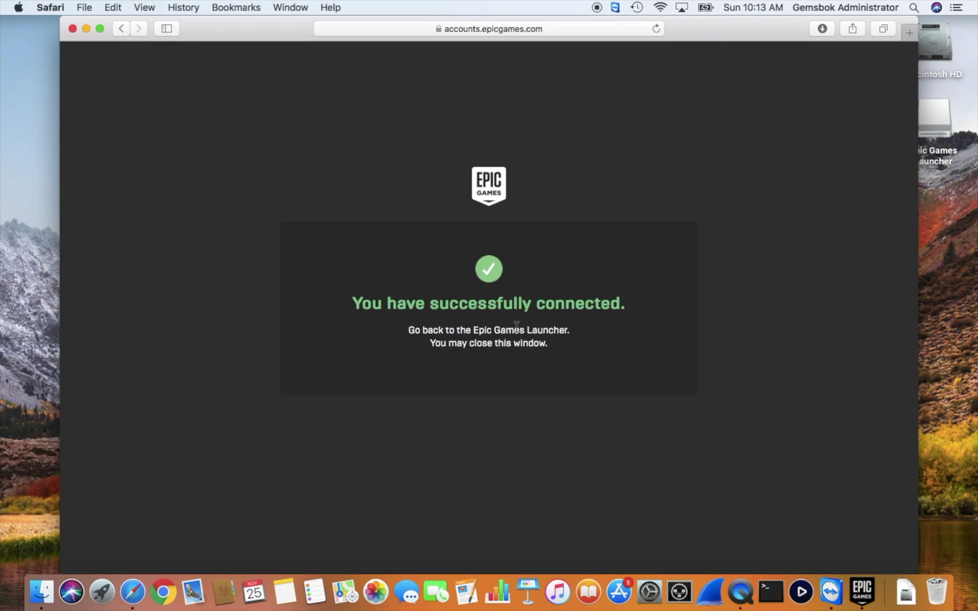
pyautogui.click(861, 583)
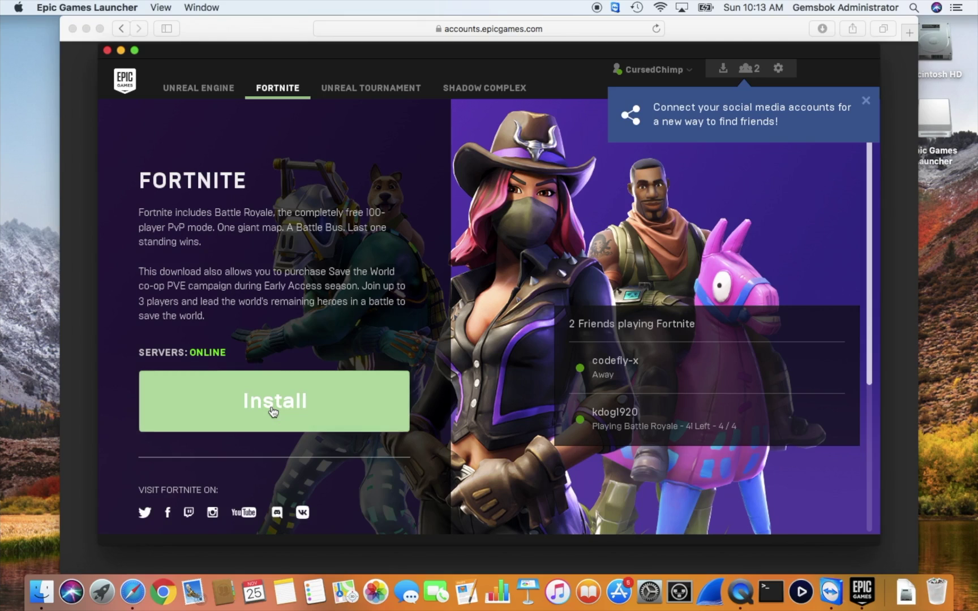
# Step: Start the Fortnite install, tick the EULA agreement checkbox, and accept the license
pyautogui.click(273, 411)
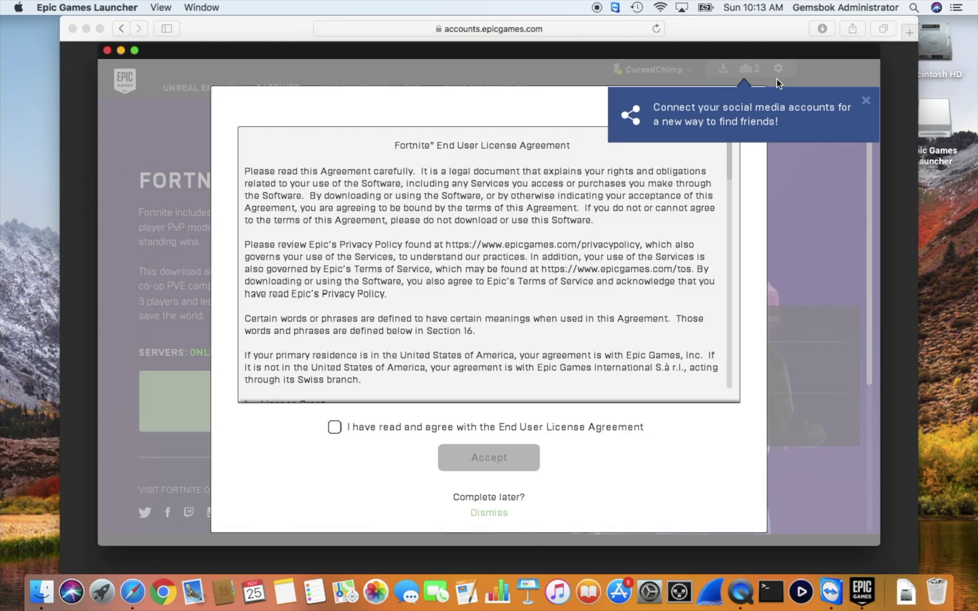
pyautogui.click(335, 429)
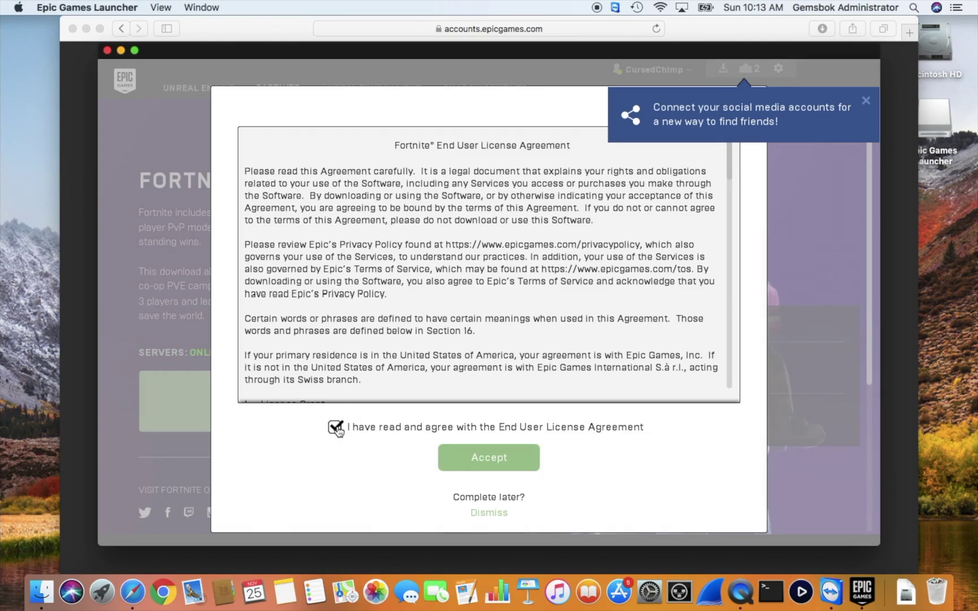
pyautogui.click(487, 456)
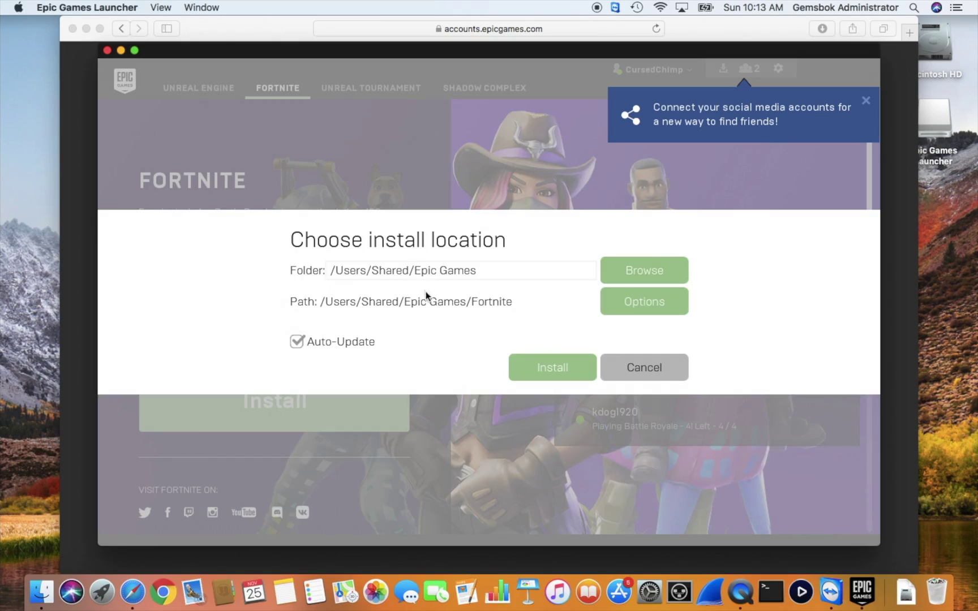
# Step: Confirm installing Fortnite to /Users/Shared/Epic Games/Fortnite with Auto-Update kept on
pyautogui.click(538, 366)
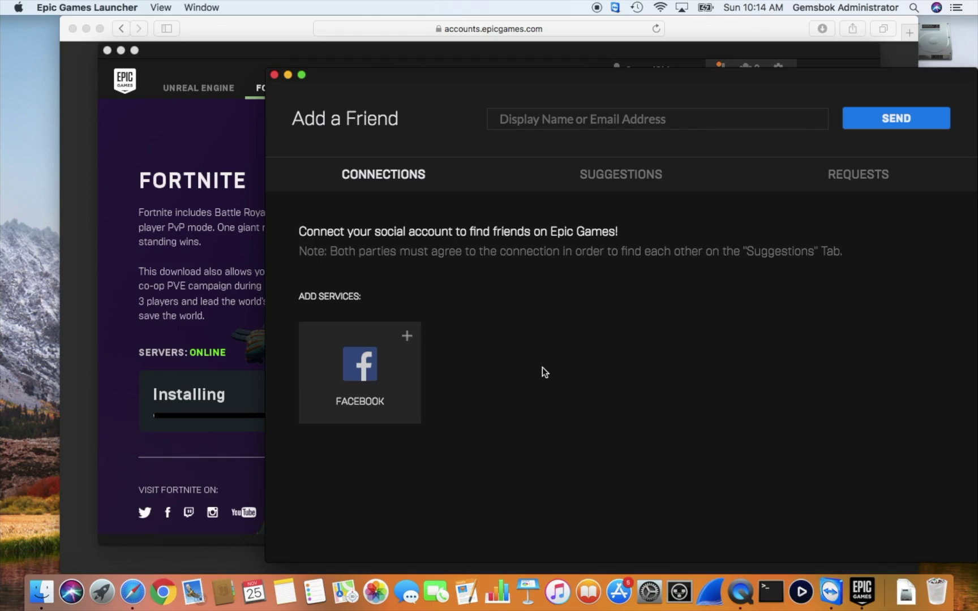
# Step: Close the Add a Friend window and launch Fortnite once installation finishes
pyautogui.click(275, 76)
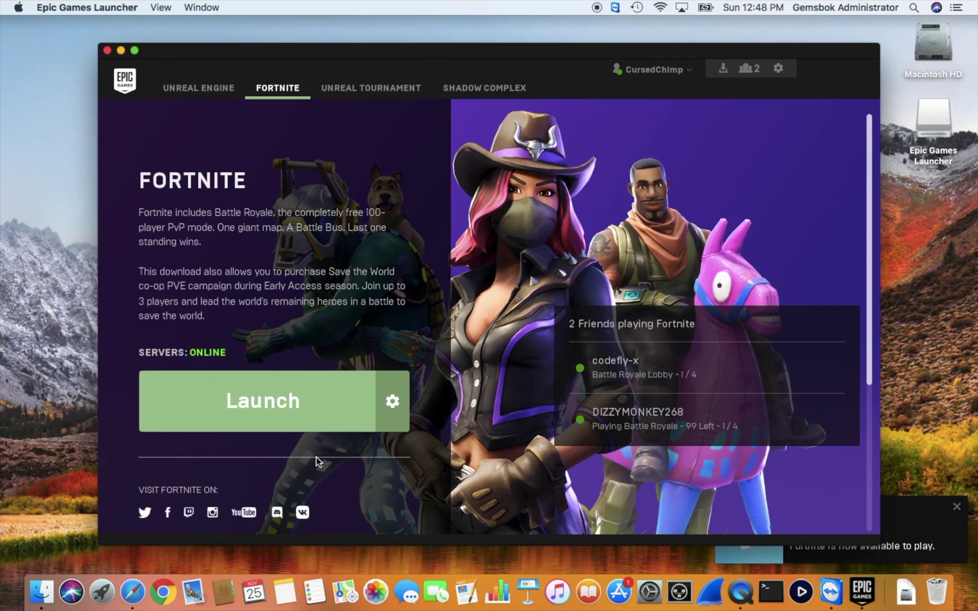
pyautogui.click(306, 406)
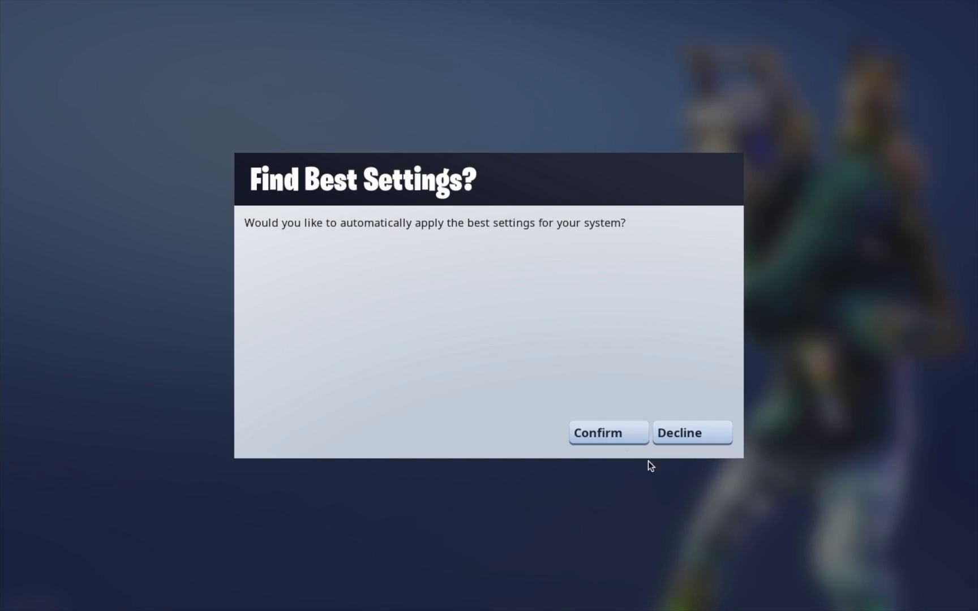
# Step: Accept the automatically detected best graphics settings for this Mac
pyautogui.click(618, 434)
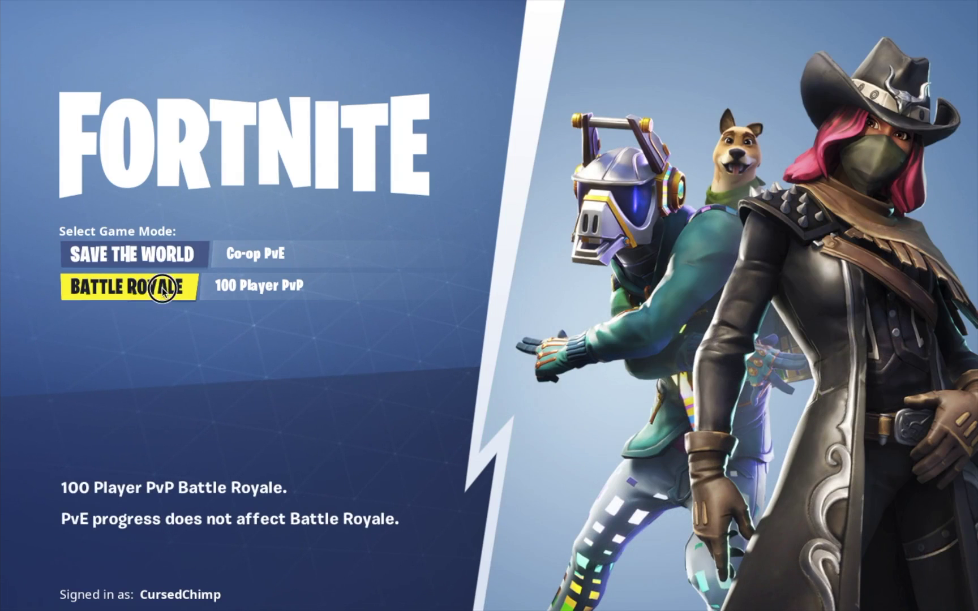
# Step: Choose Battle Royale and continue past the News screen to the lobby
pyautogui.click(162, 288)
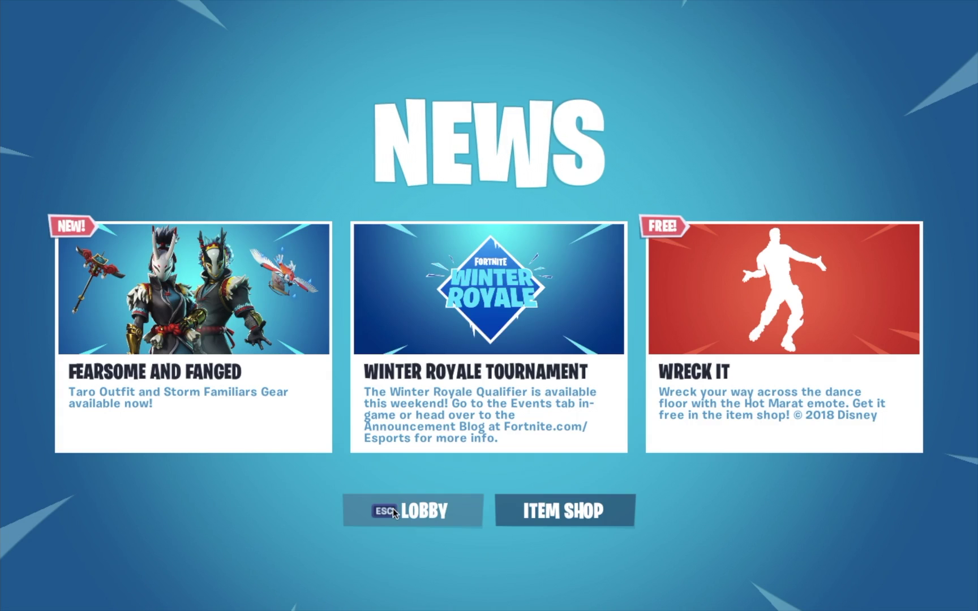
pyautogui.click(410, 512)
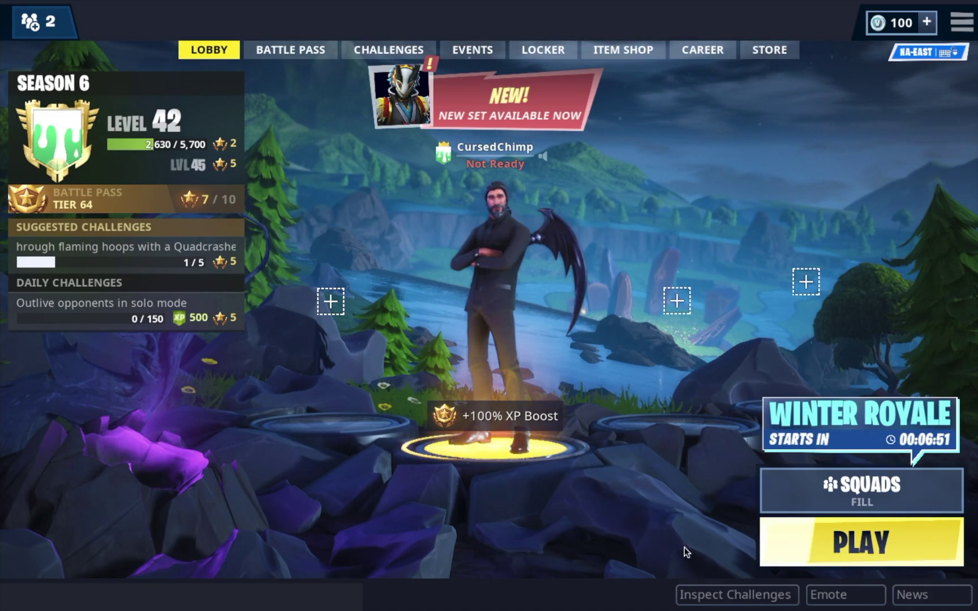
# Step: Switch the Battle Royale lobby mode from Squads to Solo
pyautogui.click(820, 470)
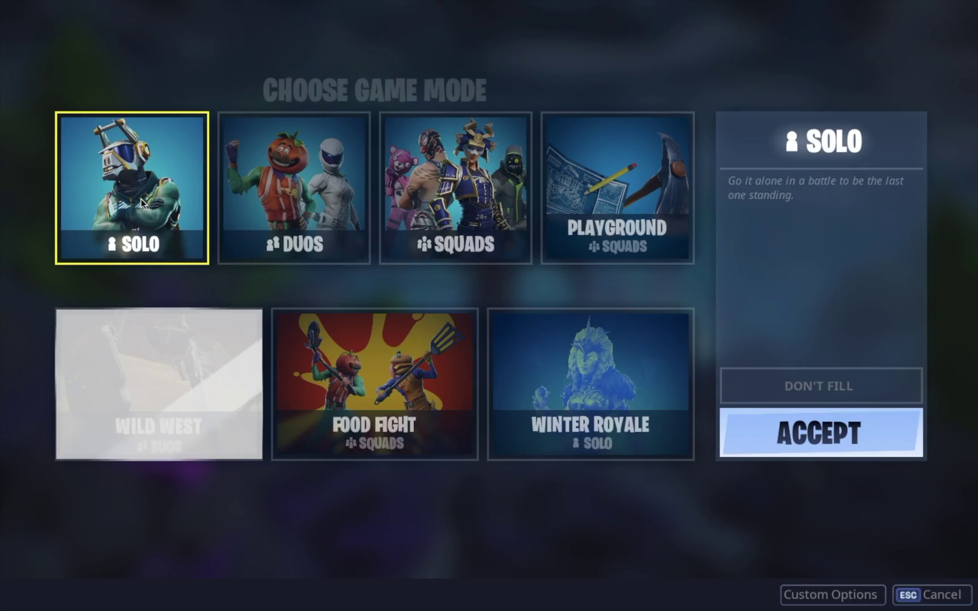
pyautogui.click(820, 438)
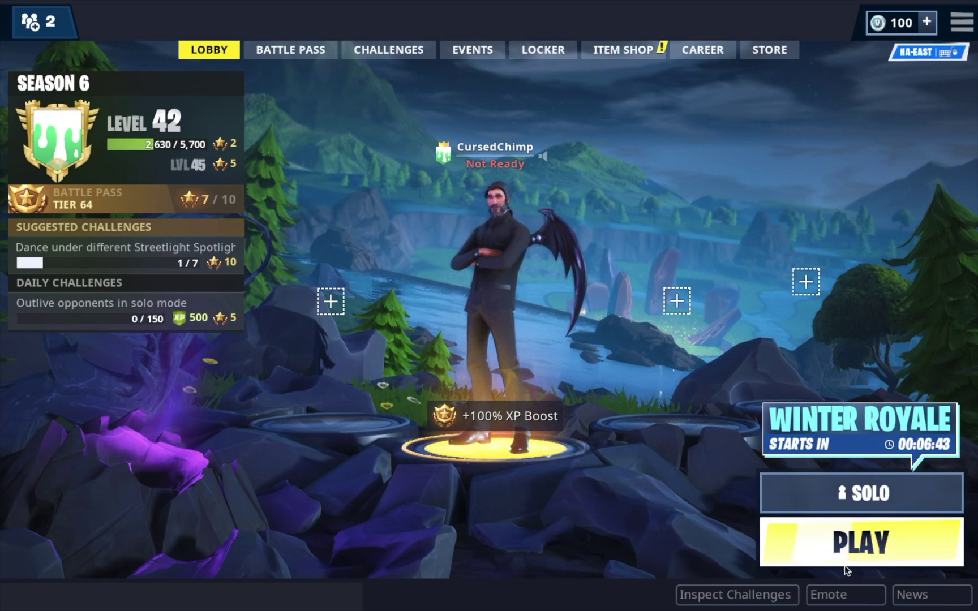